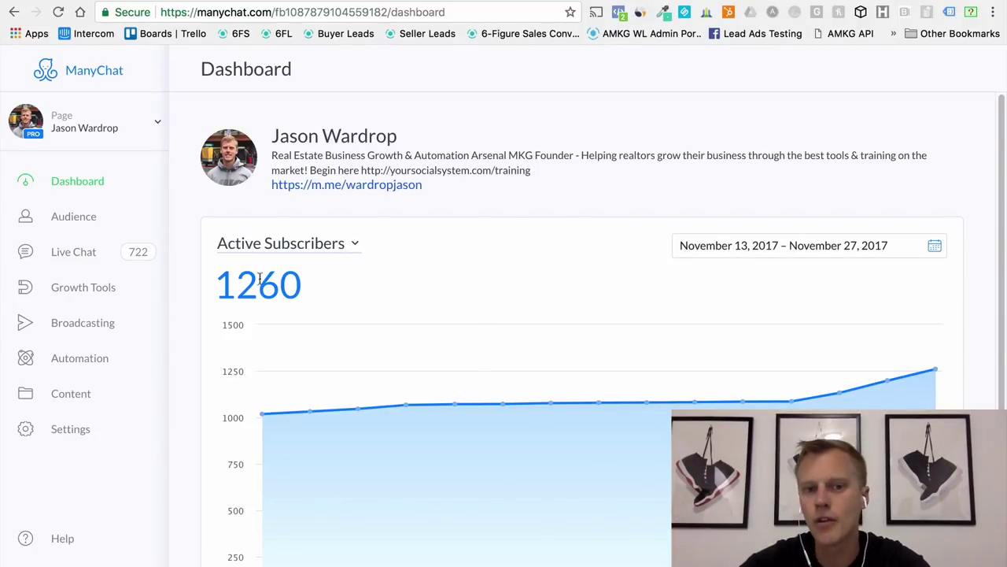
left_click_drag(217, 290, 330, 296)
left_click(330, 295)
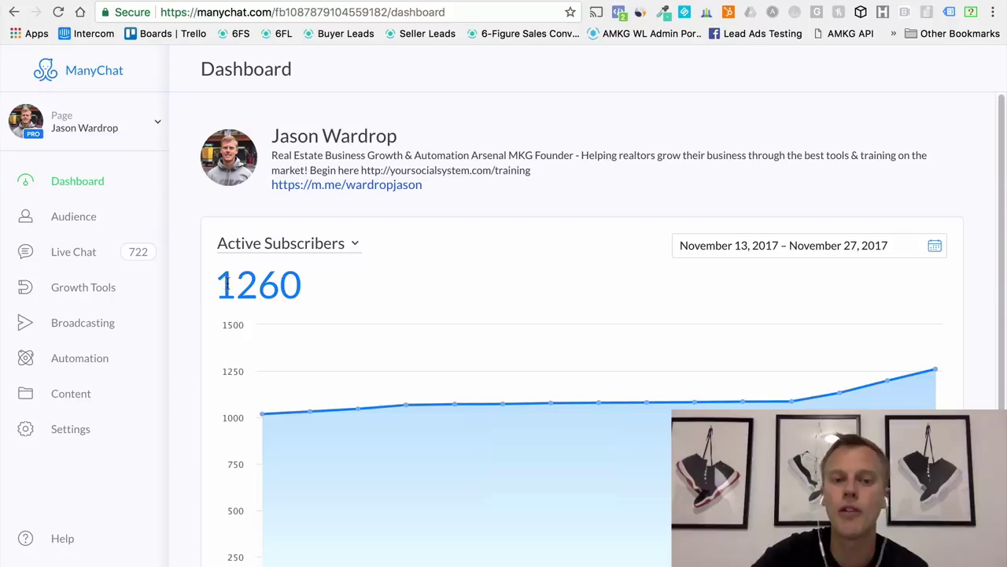
left_click_drag(222, 287, 308, 292)
left_click(307, 295)
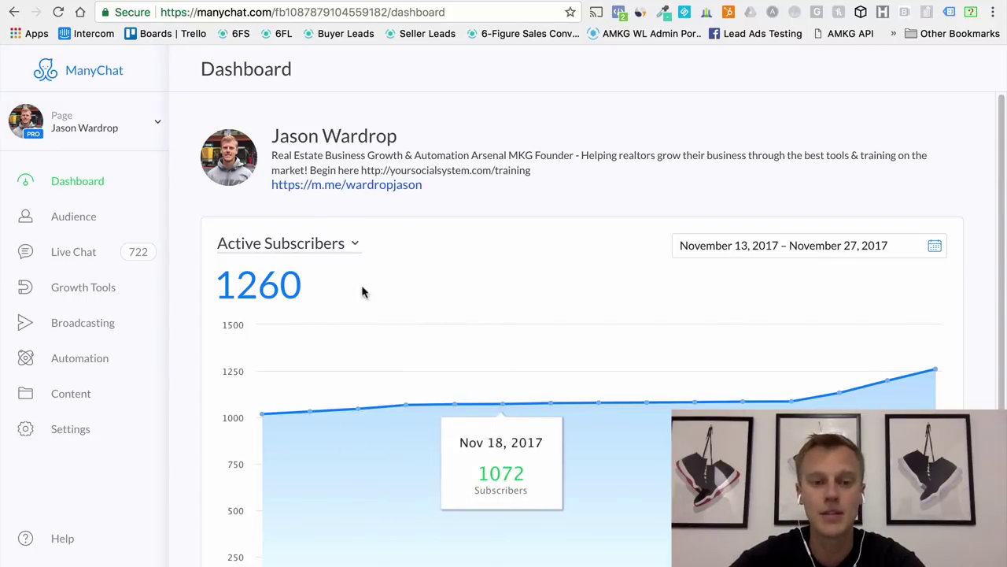
Review the existing growth tools, then start a new growth tool and look through the available widget types.
left_click(84, 294)
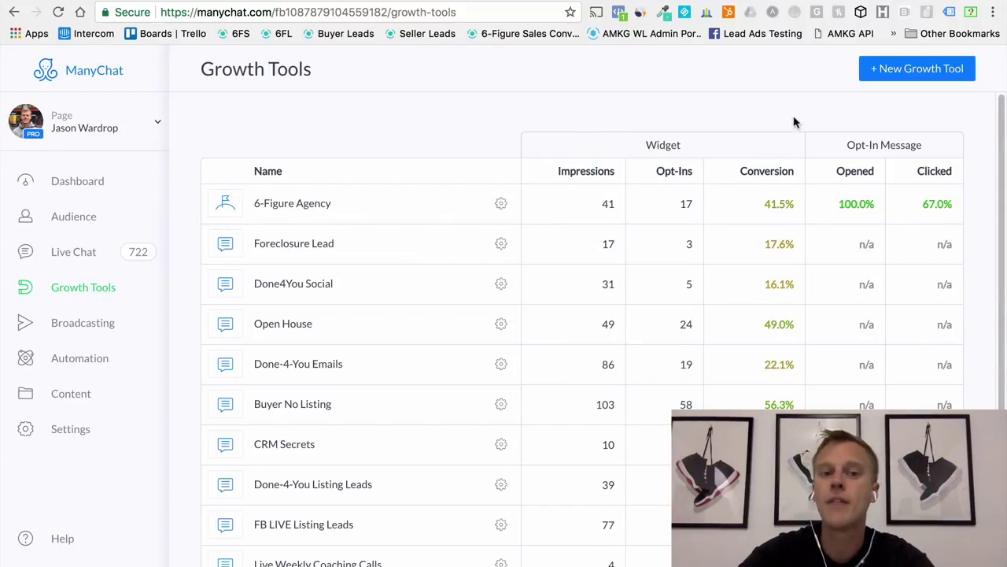
scroll(328, 325, "down", 2)
scroll(324, 323, "down", 5)
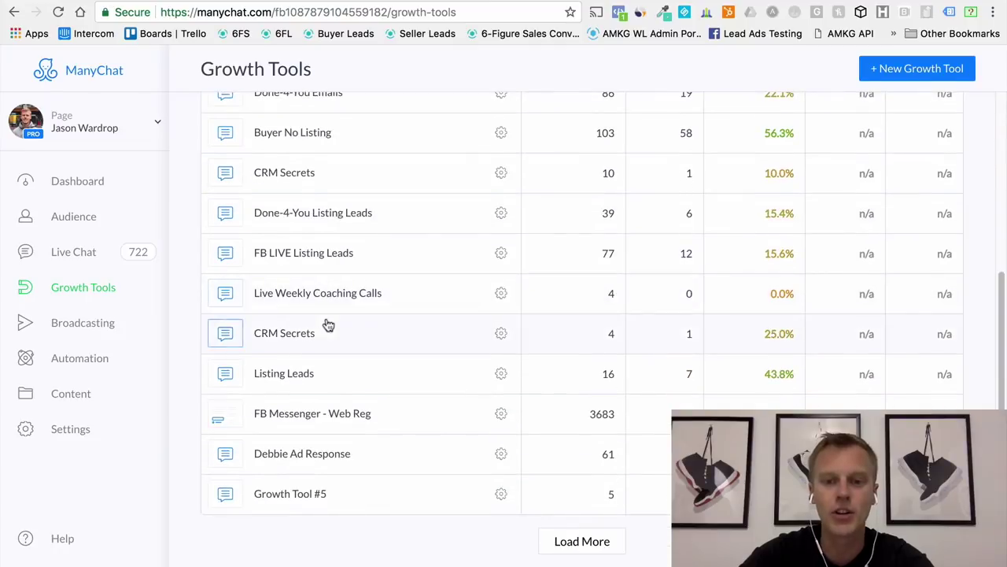
scroll(323, 324, "up", 7)
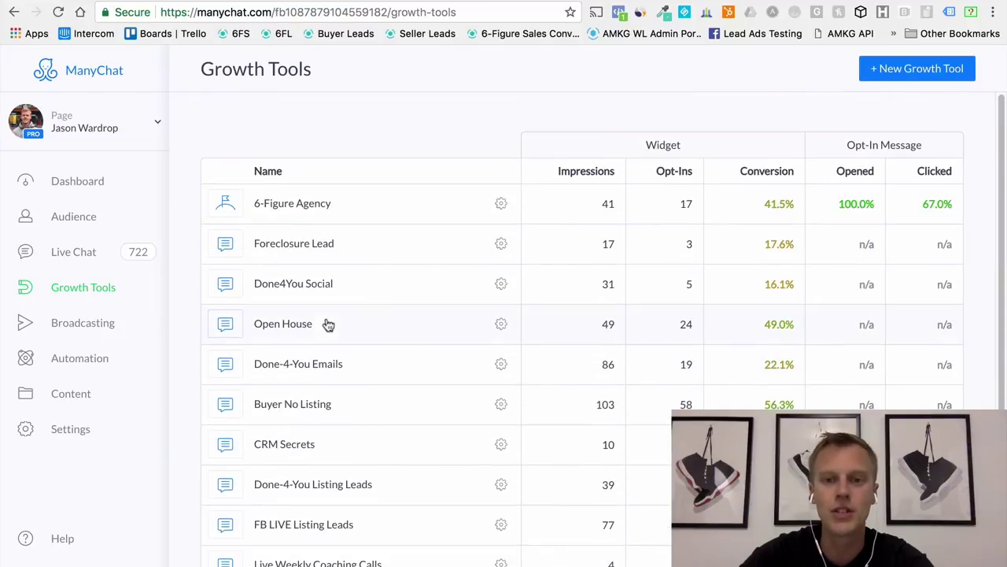
left_click(913, 70)
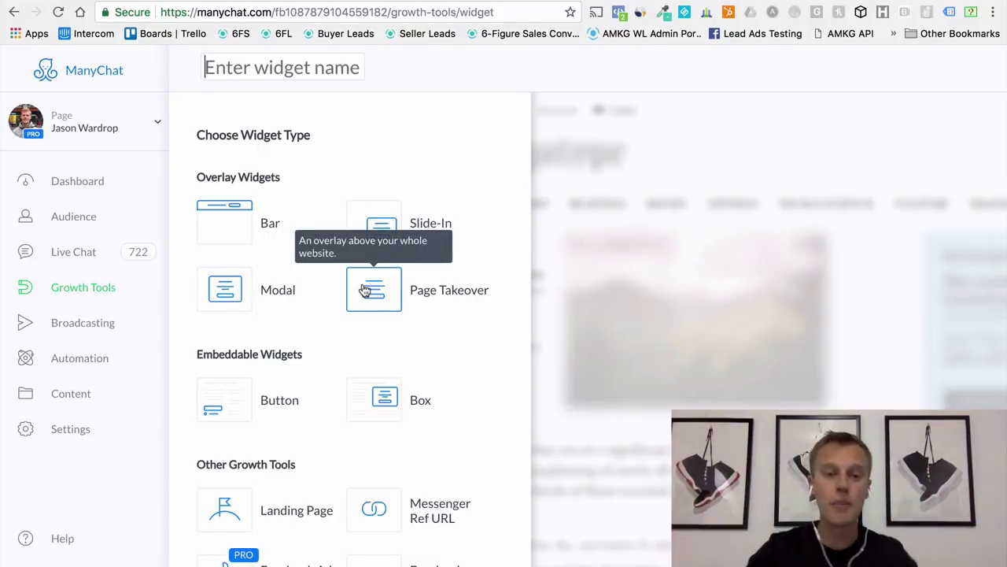
scroll(364, 290, "down", 2)
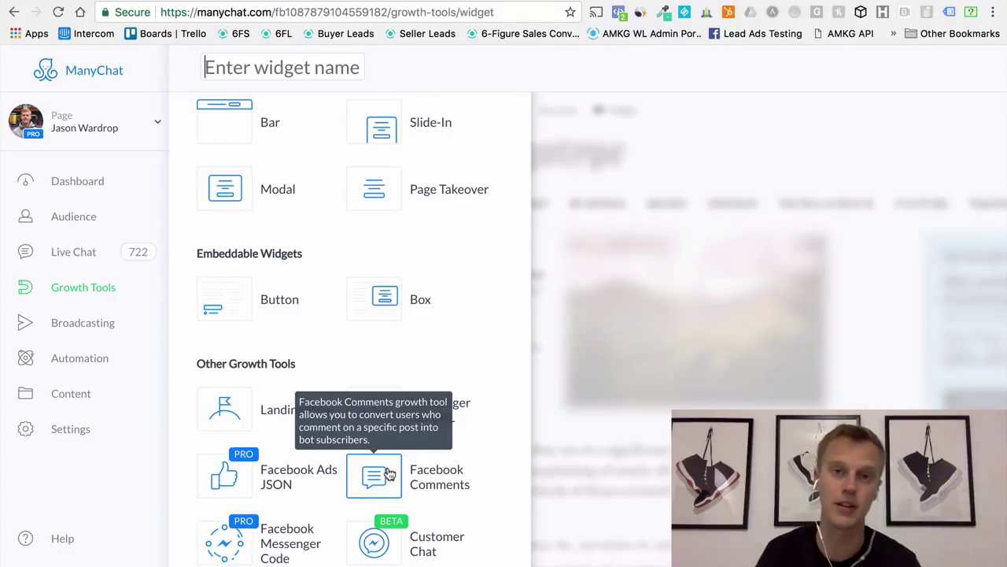
Go to the page's broadcasts, look over the sent history, and create a new broadcast.
left_click(82, 328)
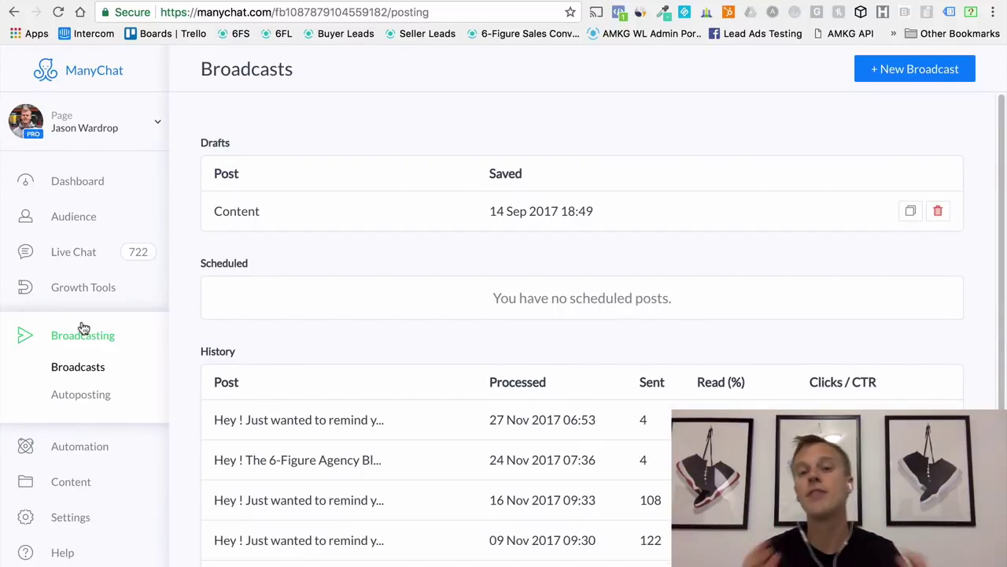
scroll(254, 404, "down", 3)
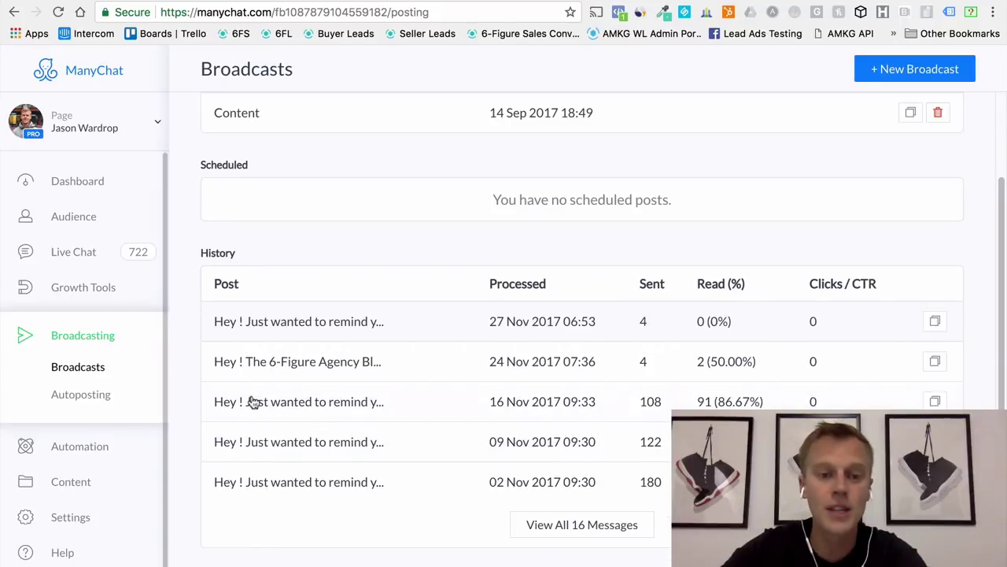
scroll(259, 346, "up", 3)
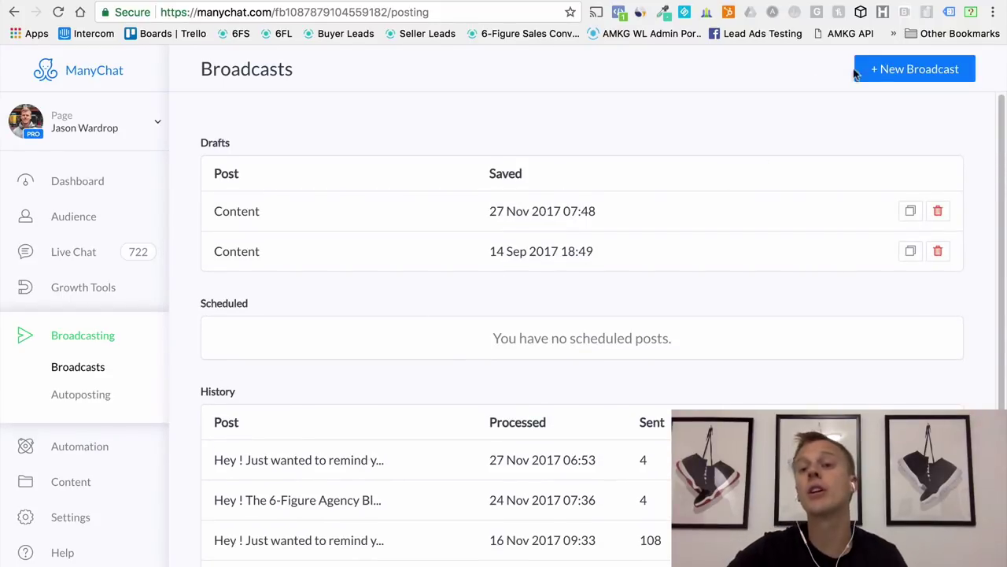
left_click(904, 70)
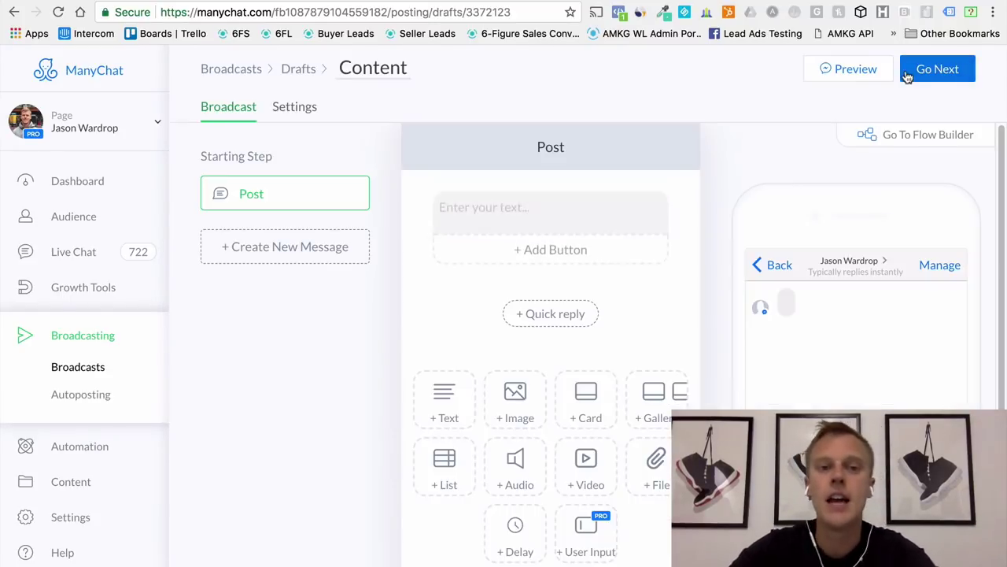
Add a button to the post's empty text block, keeping the default title and leaving its action unset.
left_click(510, 211)
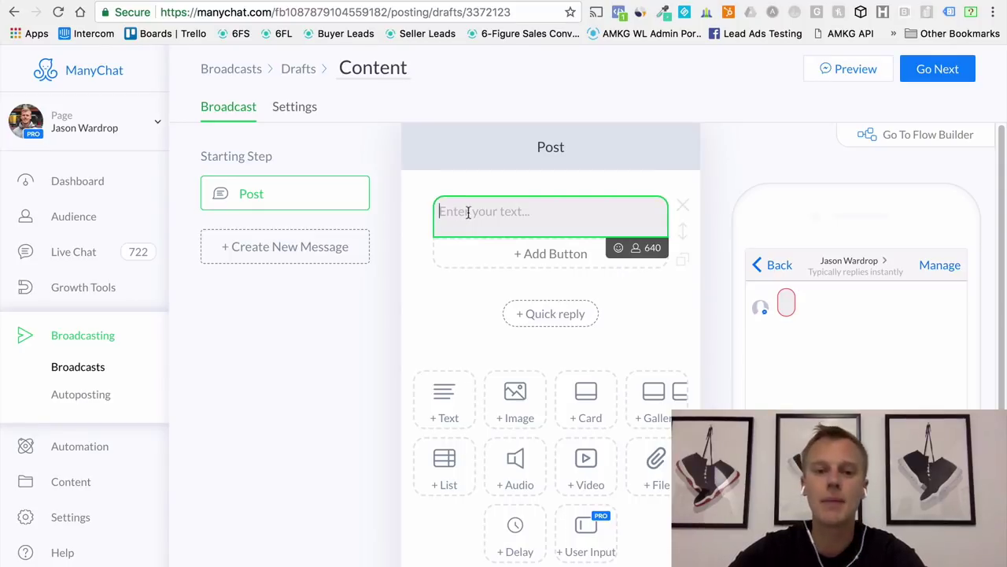
left_click(529, 253)
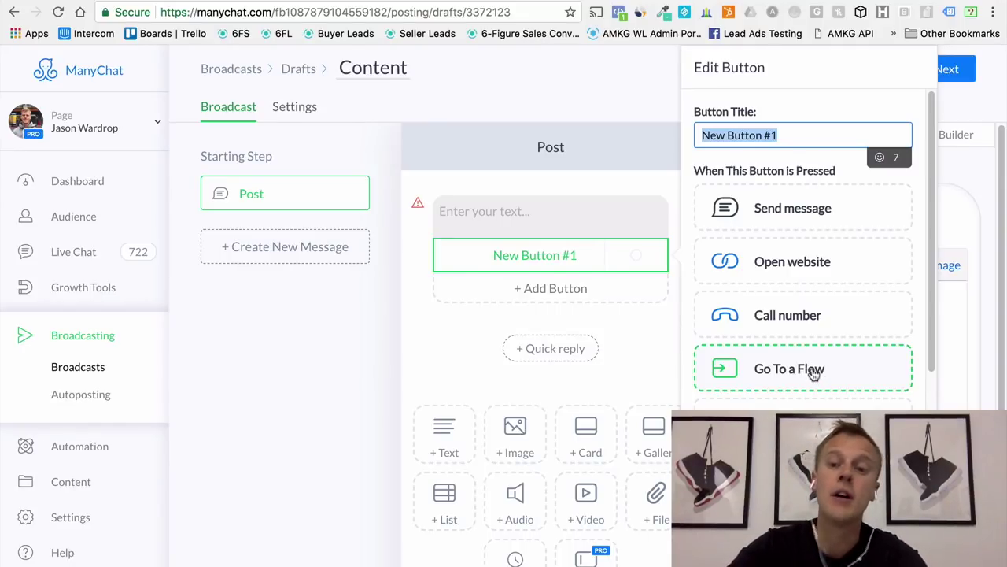
scroll(814, 374, "down", 1)
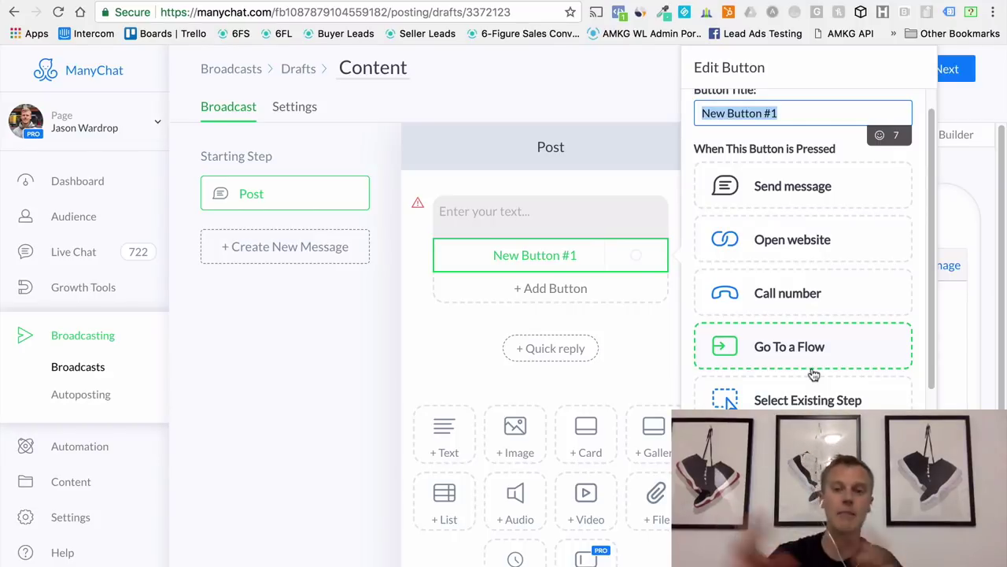
left_click(669, 331)
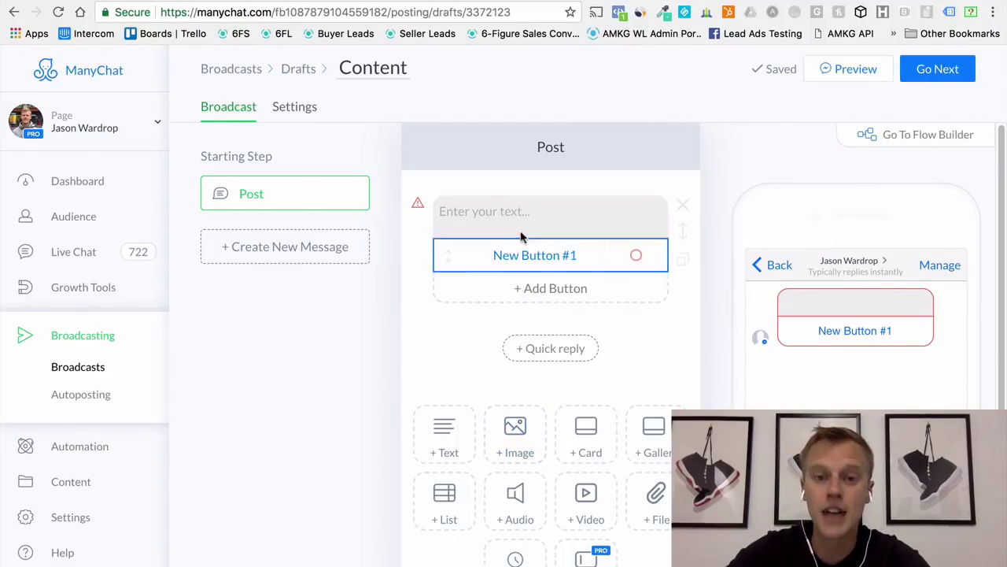
Add an image block to the post and enter "type your message" in the text block above it.
left_click(519, 425)
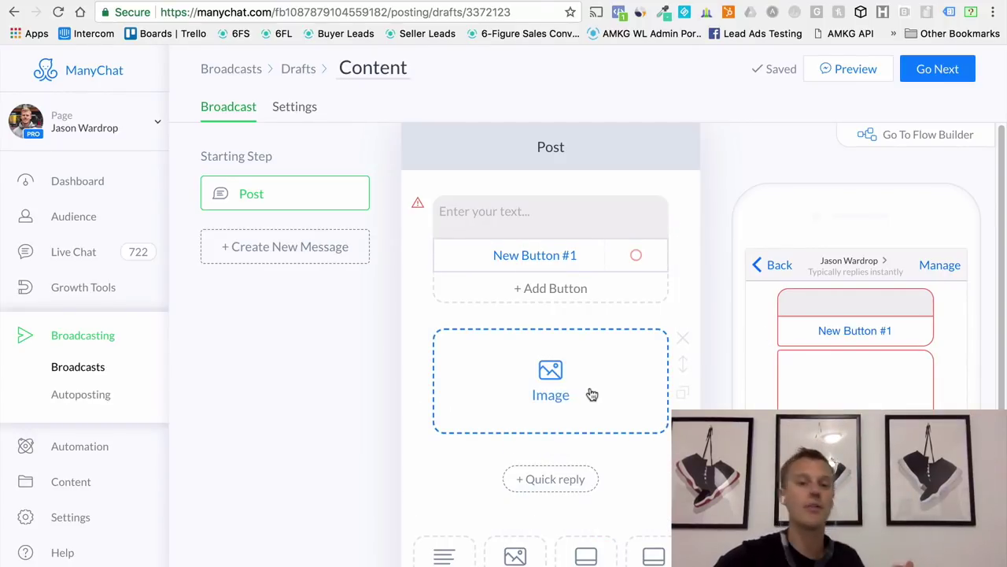
left_click(527, 213)
type("type")
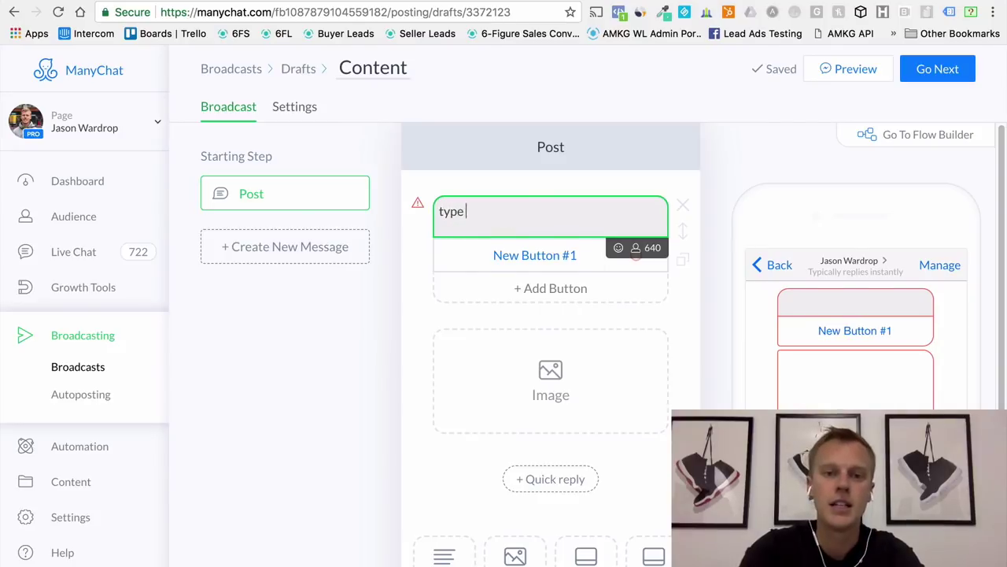
type(" your message")
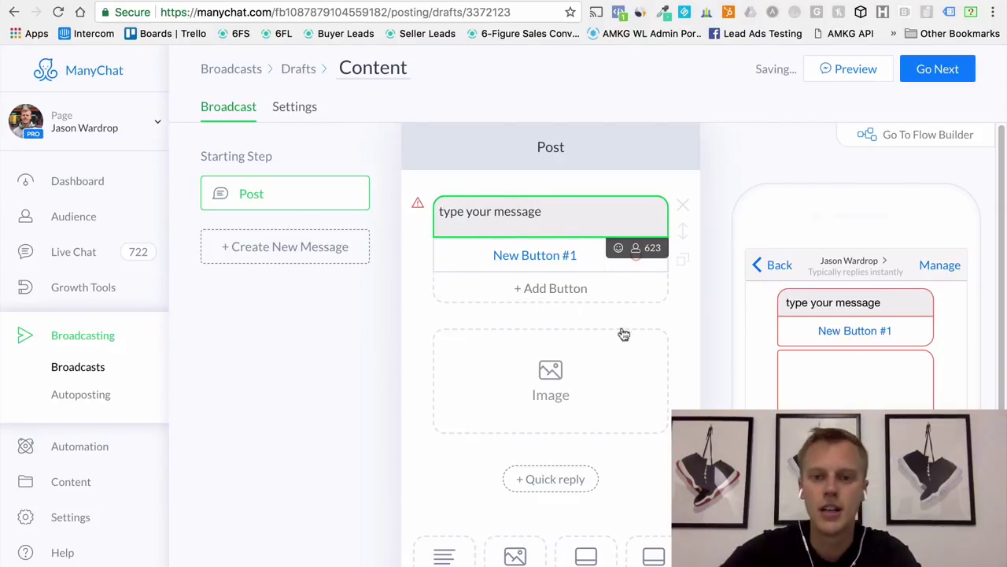
Remove the empty image block from the post and continue to the broadcast's settings.
left_click(682, 338)
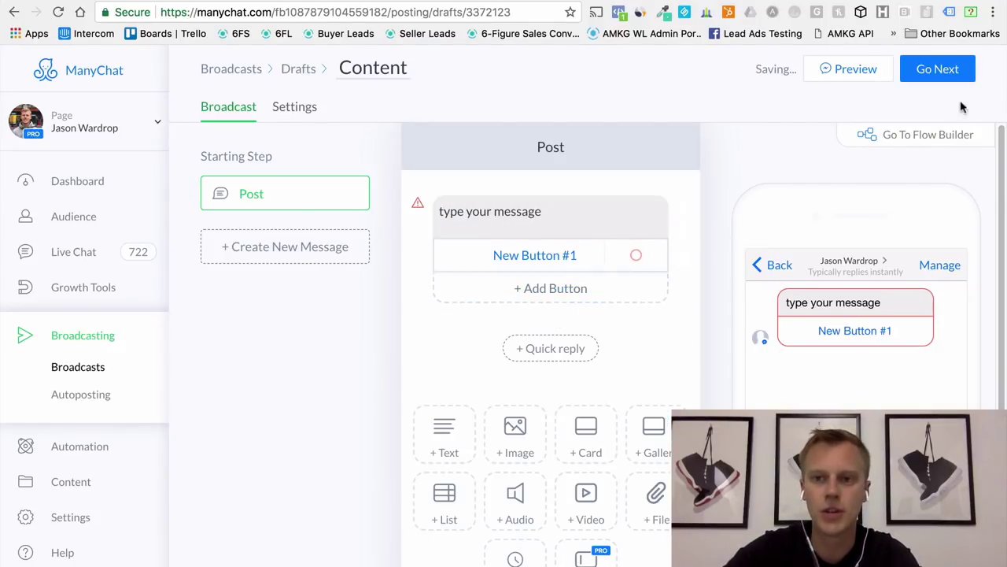
left_click(937, 70)
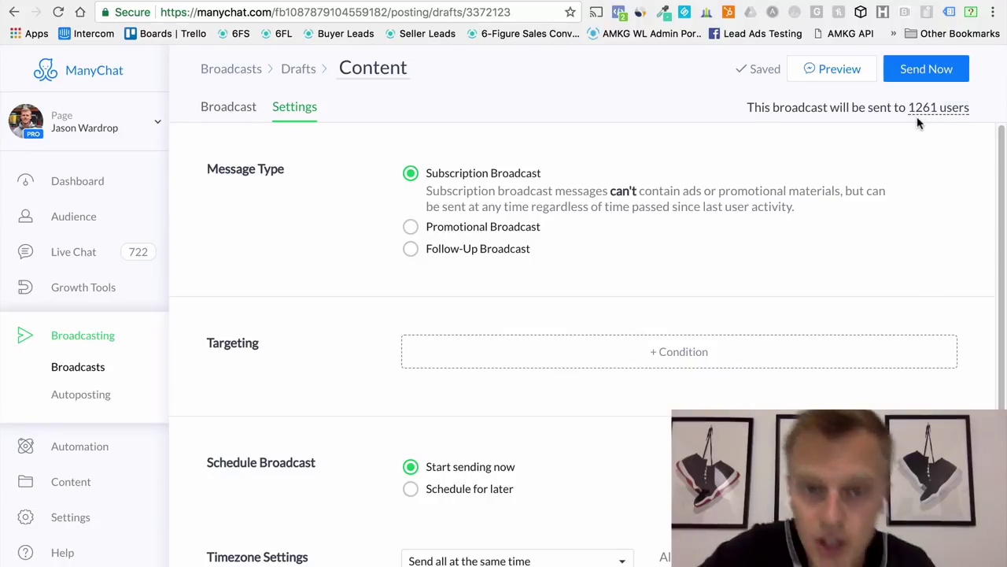
left_click(663, 353)
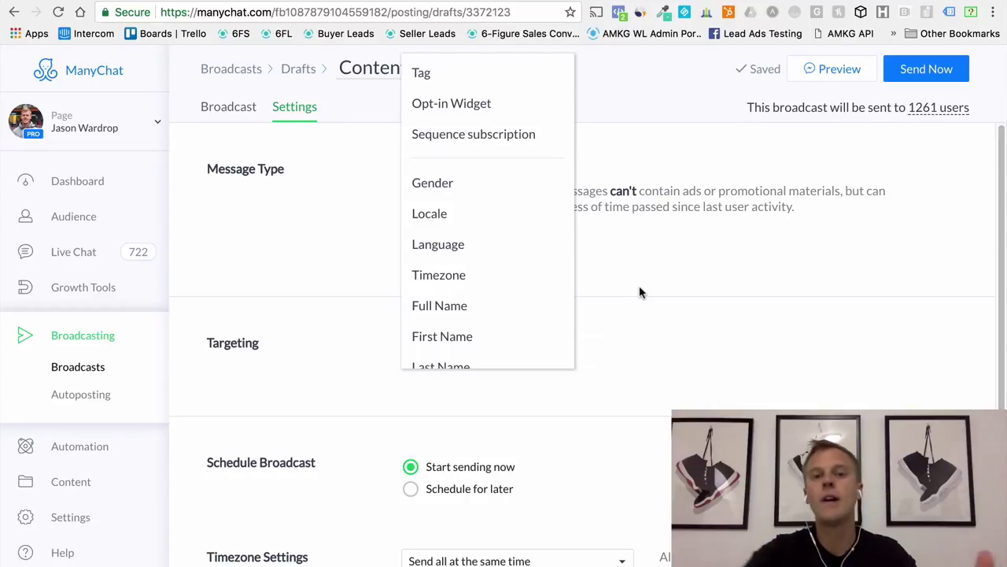
left_click(506, 141)
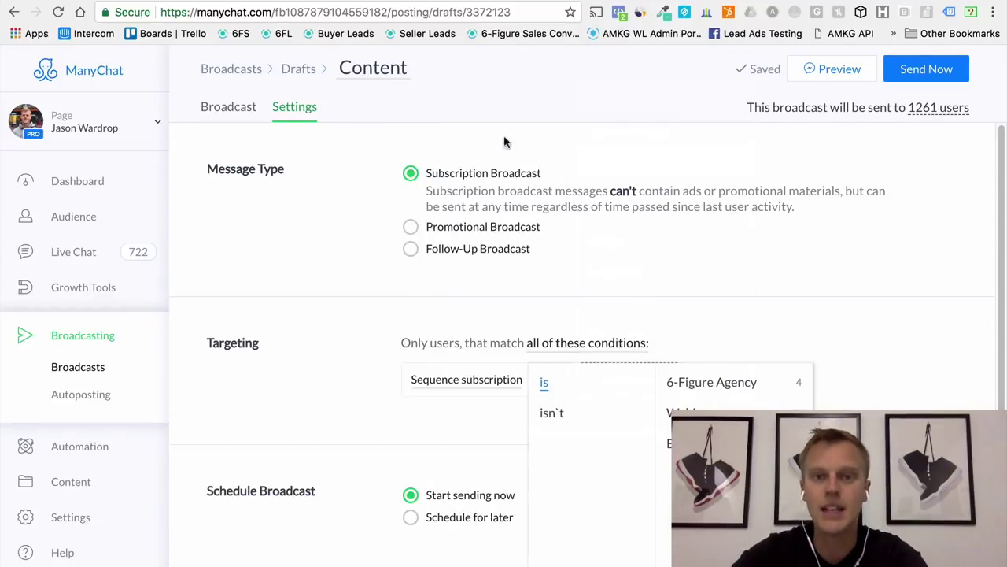
left_click(746, 386)
left_click(777, 290)
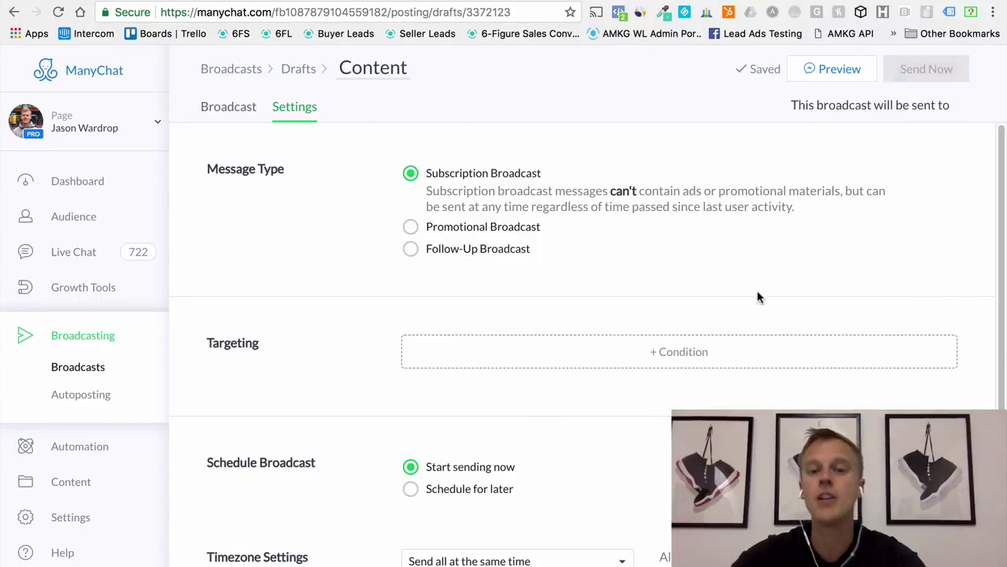
Add a targeting condition that limits the broadcast to users subscribed after 2017-11-20.
left_click(665, 358)
scroll(517, 281, "down", 3)
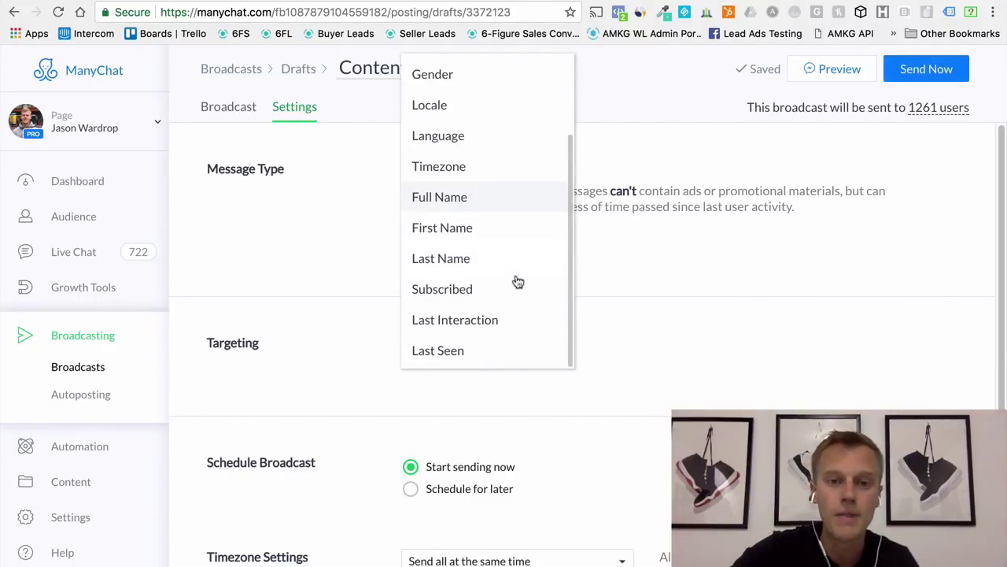
left_click(443, 289)
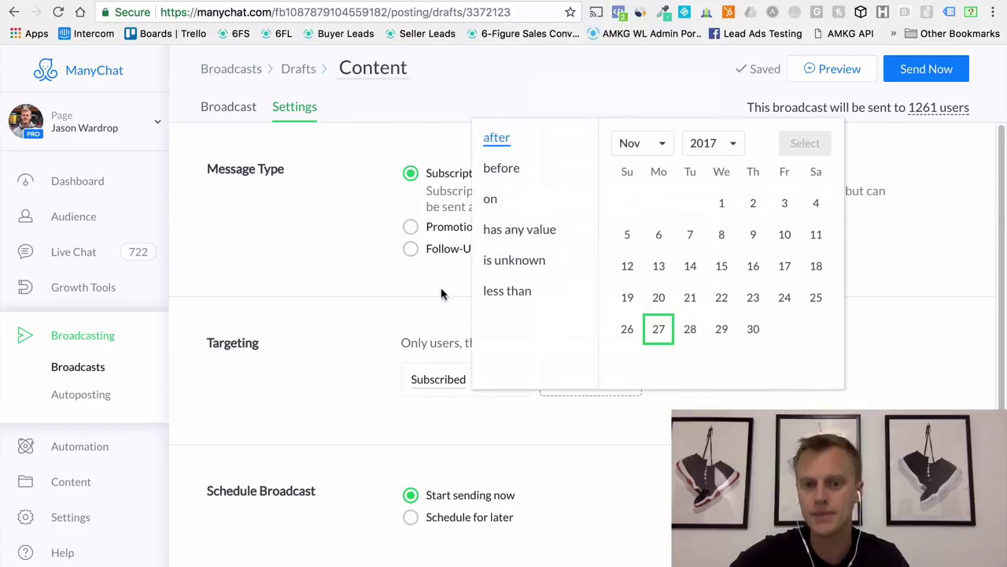
left_click(661, 301)
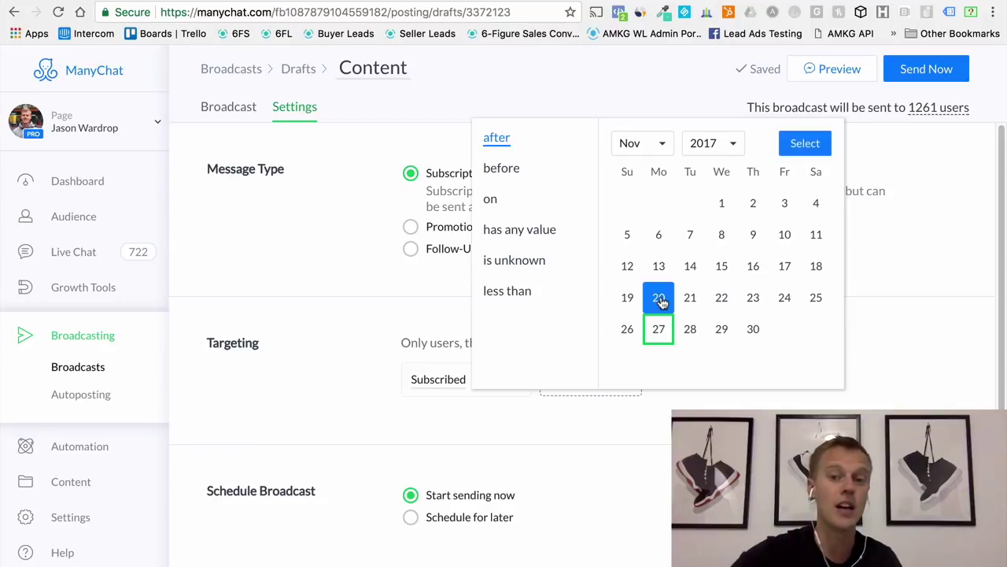
left_click(809, 147)
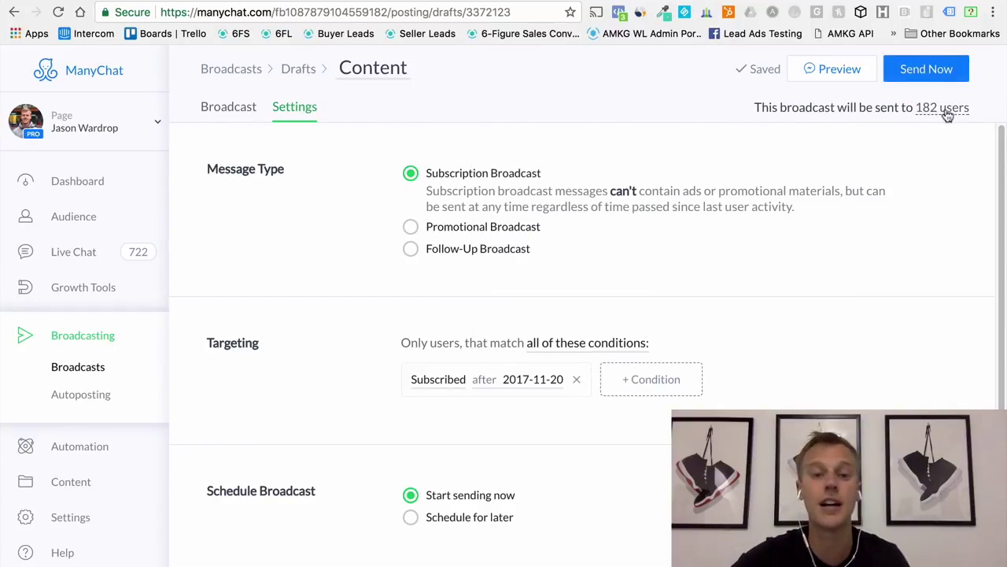
Schedule the broadcast for later, on November 29, 2017 at 8:51 AM.
scroll(333, 308, "down", 2)
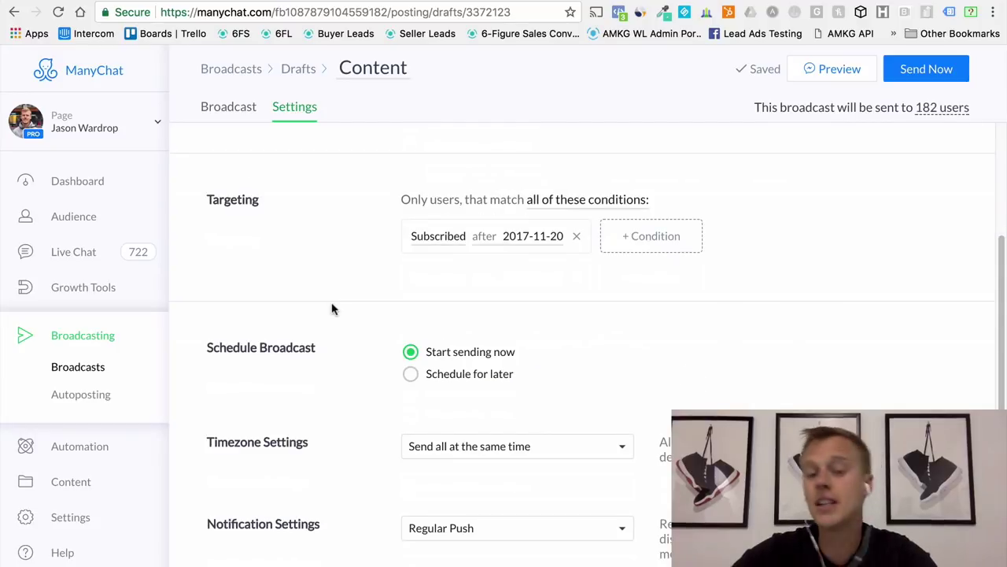
left_click(410, 376)
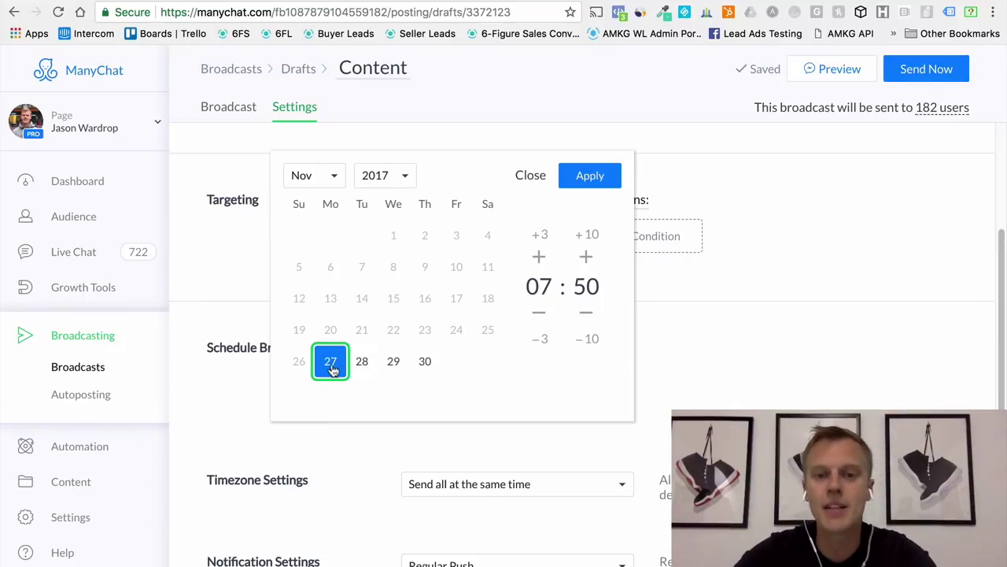
left_click(362, 369)
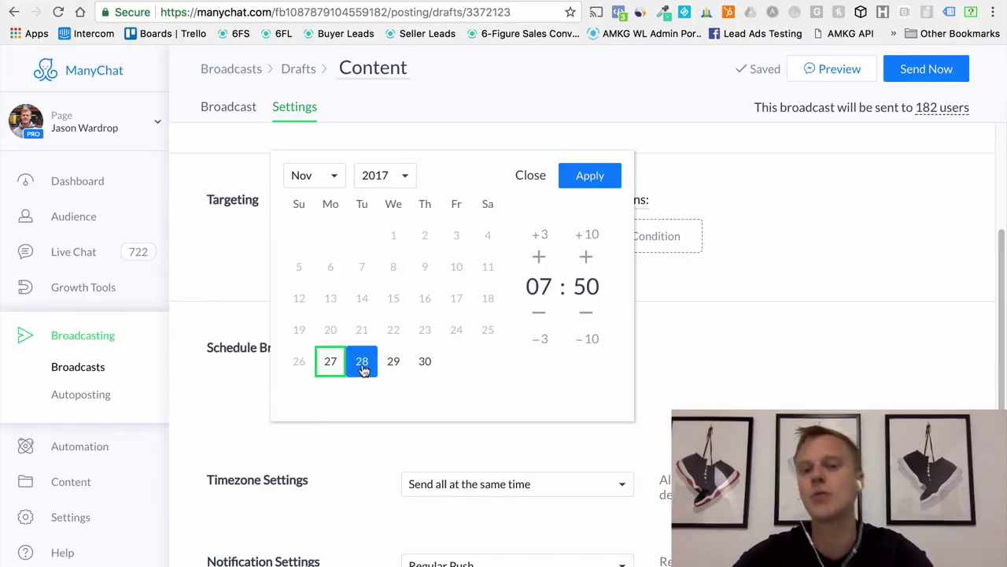
left_click(538, 256)
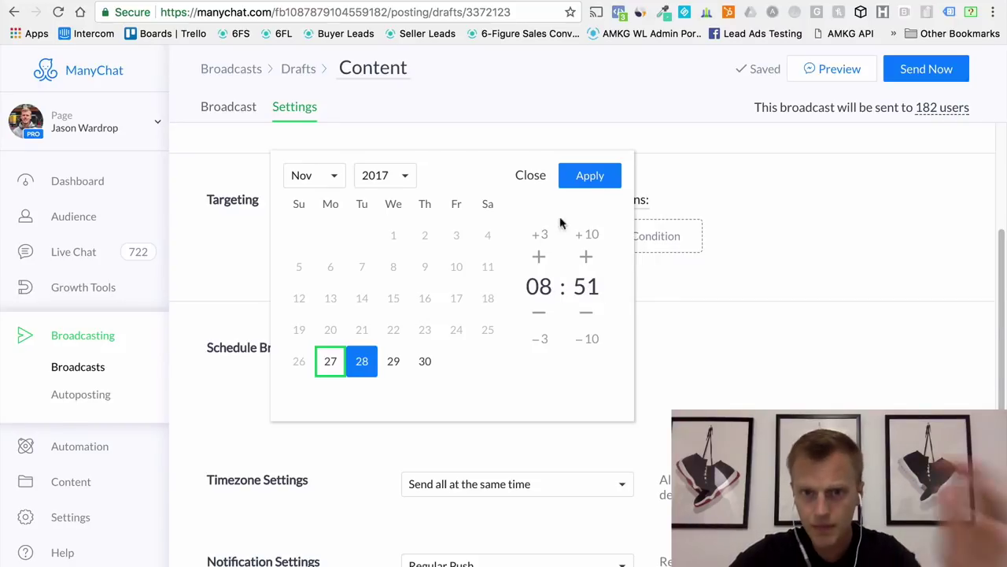
left_click(394, 366)
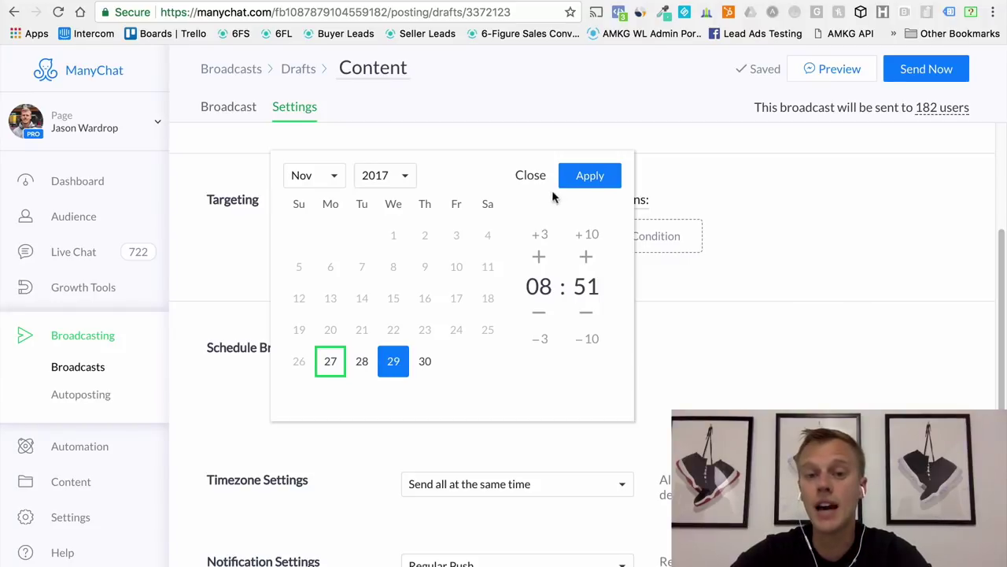
left_click(596, 179)
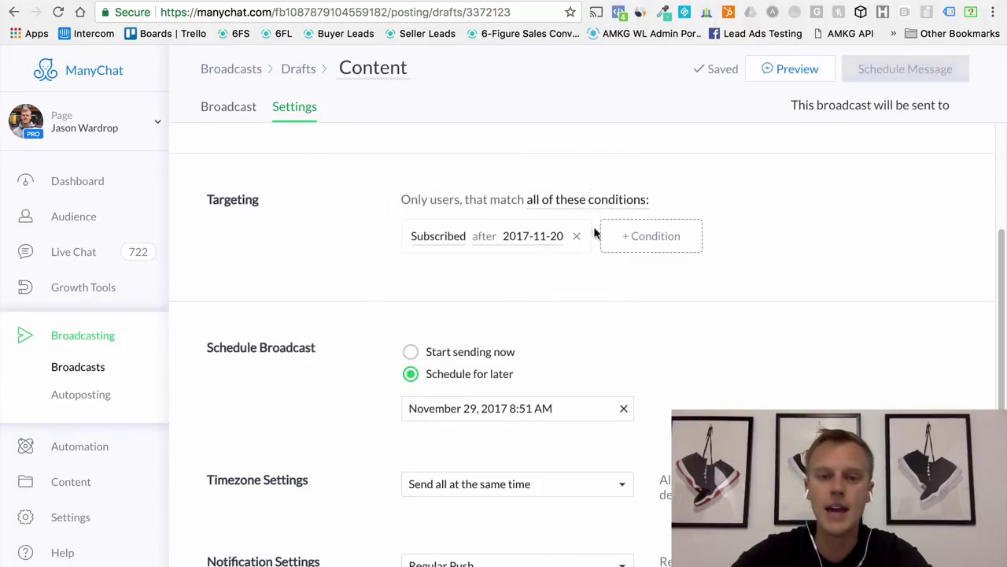
Review the broadcast's timezone and notification options, keeping Send all at the same time and Regular Push.
scroll(354, 347, "down", 1)
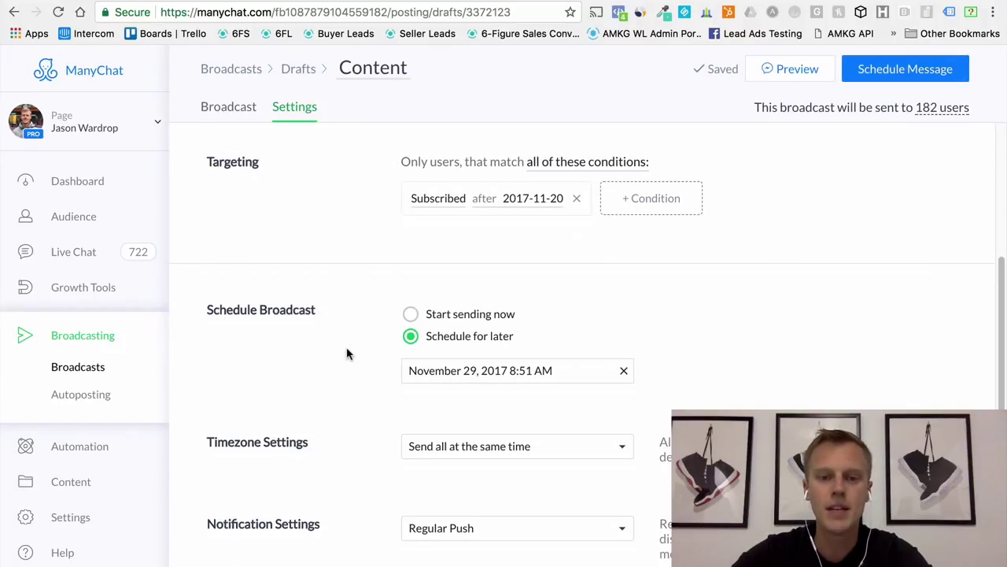
left_click(492, 445)
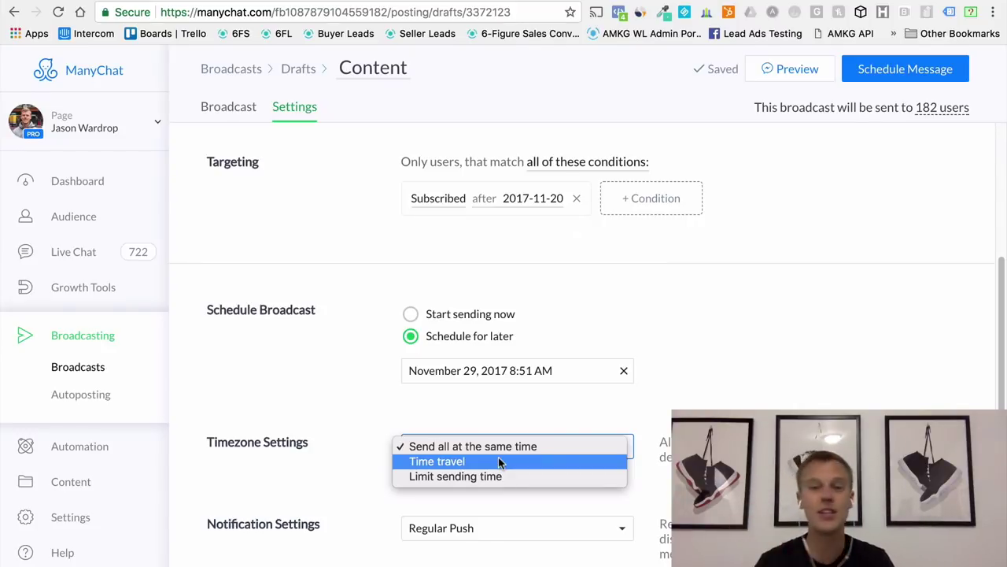
key("Escape")
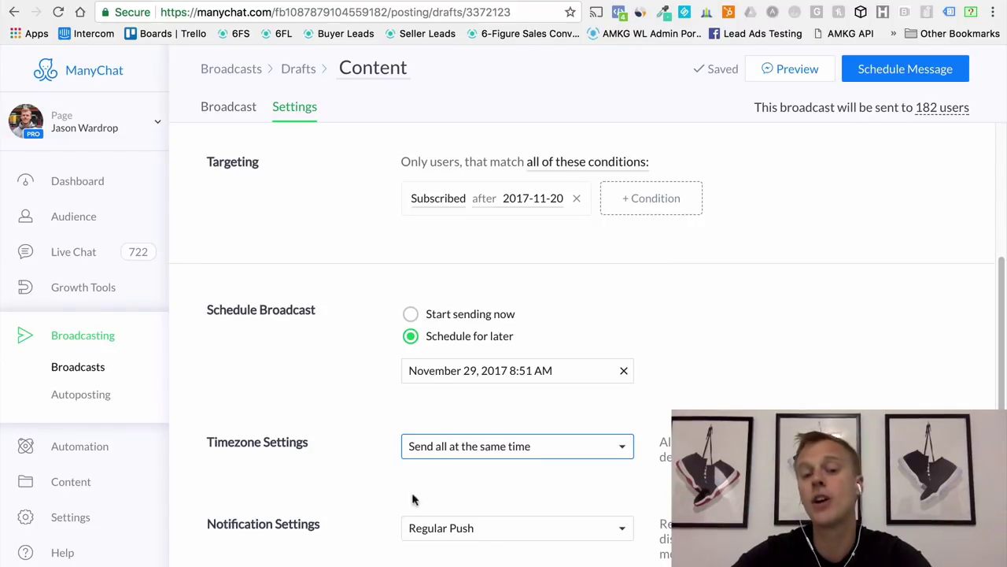
left_click(500, 534)
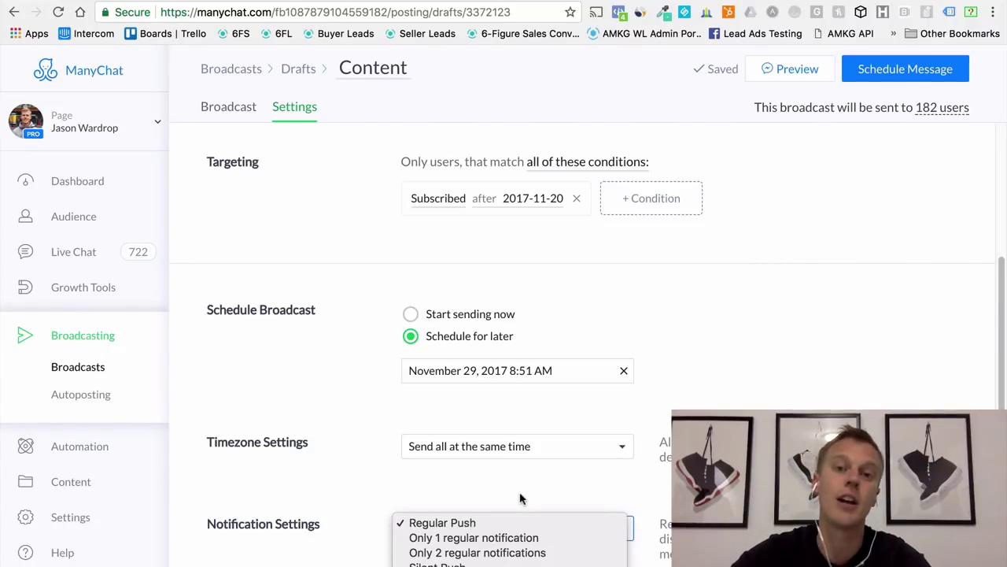
left_click(504, 522)
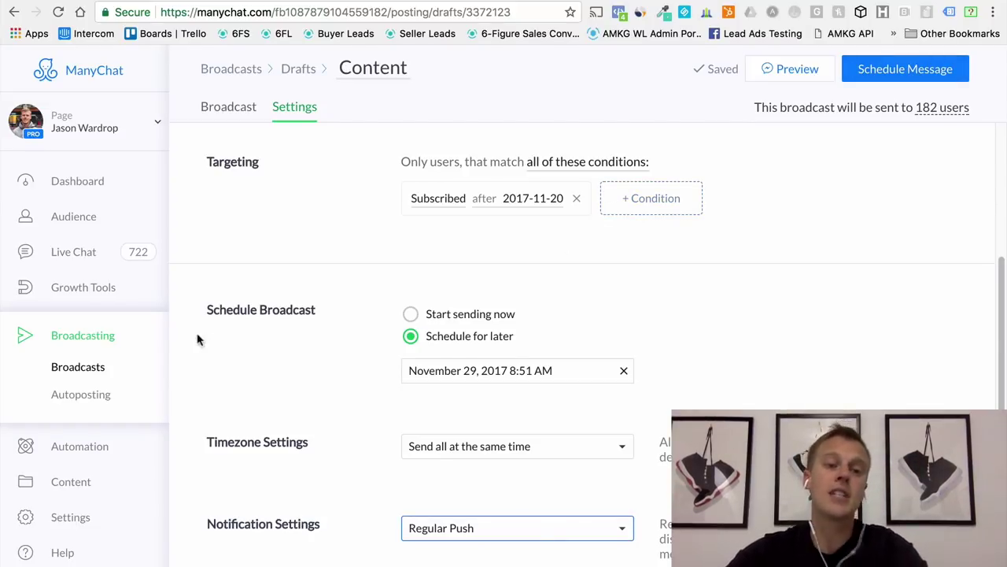
Look through the Audience, Growth Tools and Broadcasting sections, ending at Automation's Main Menu editor.
left_click(64, 224)
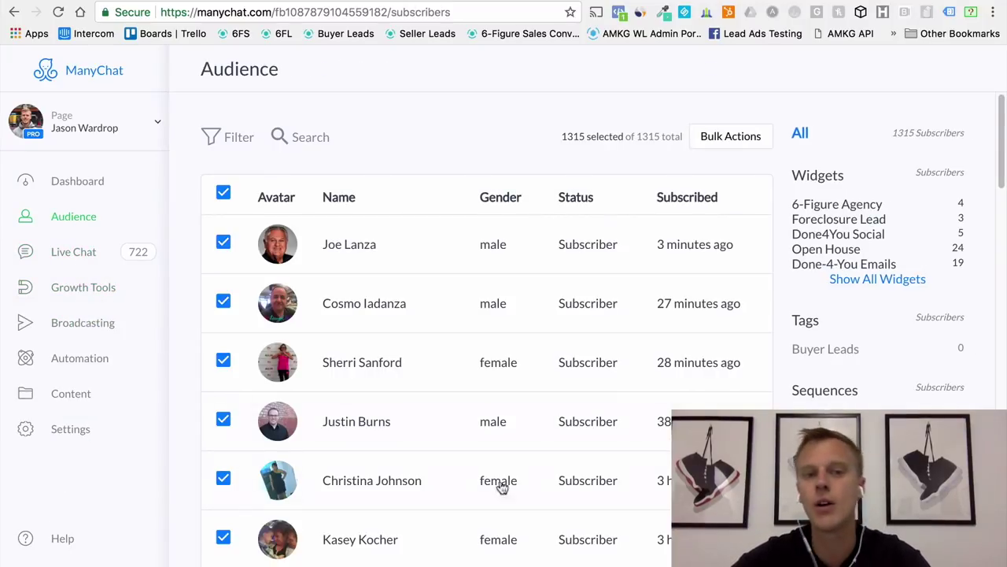
left_click(92, 293)
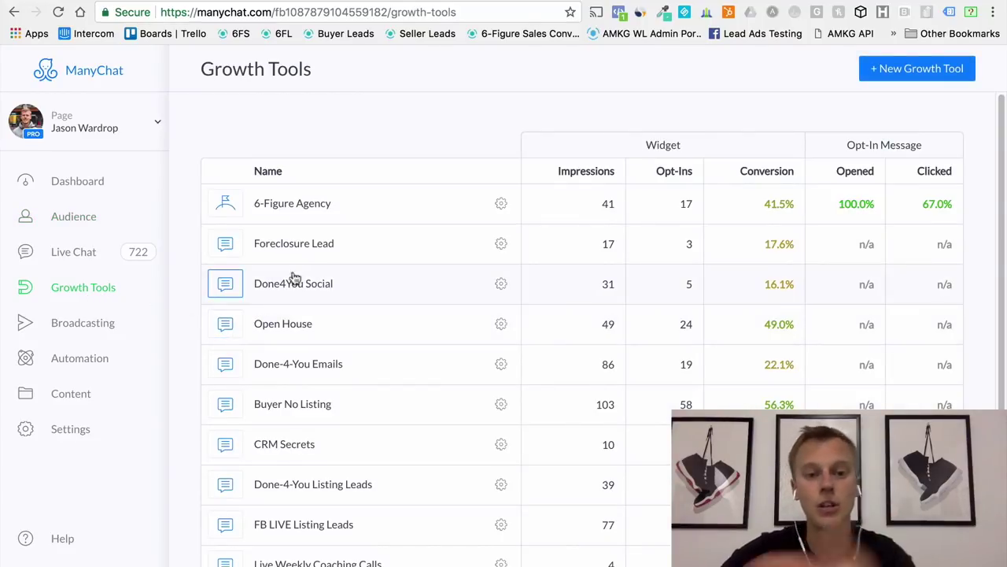
left_click(63, 324)
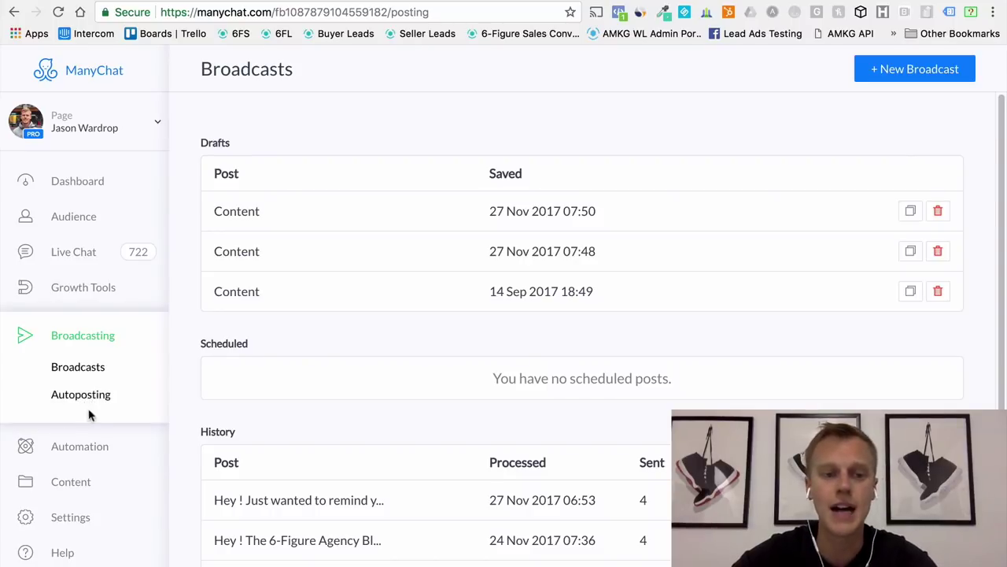
left_click(81, 449)
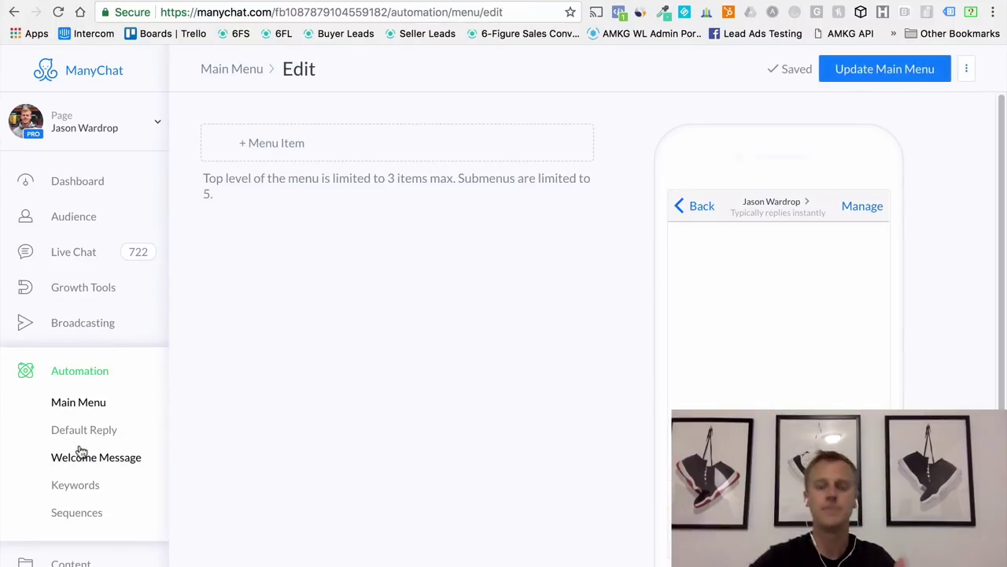